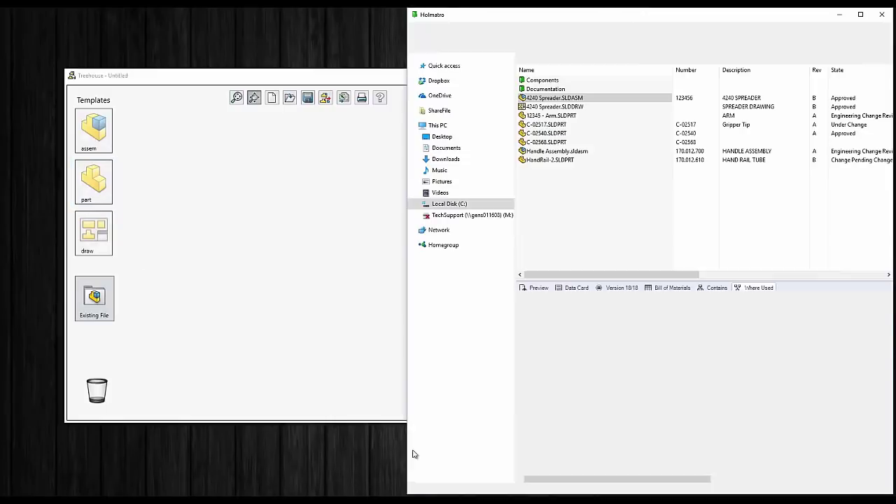
Import 4240 Spreader.SLDASM into Treehouse and maximize the Treehouse window.
drag(553, 97, 298, 240)
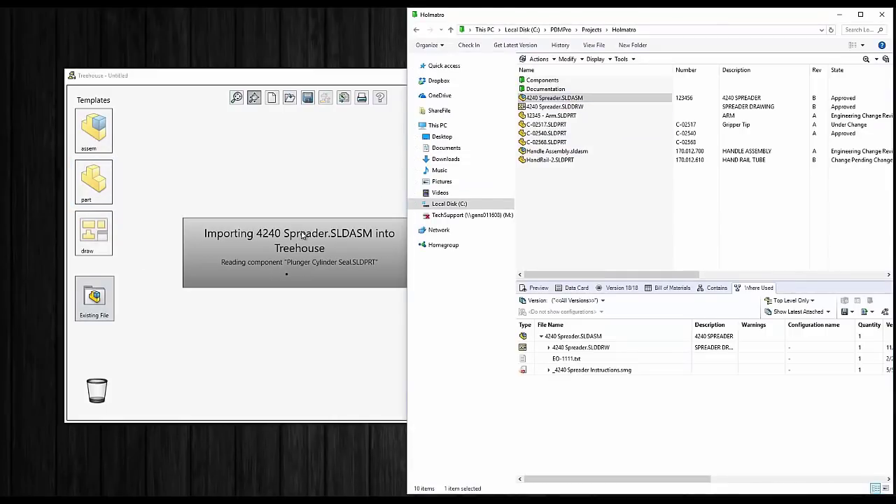
click(300, 76)
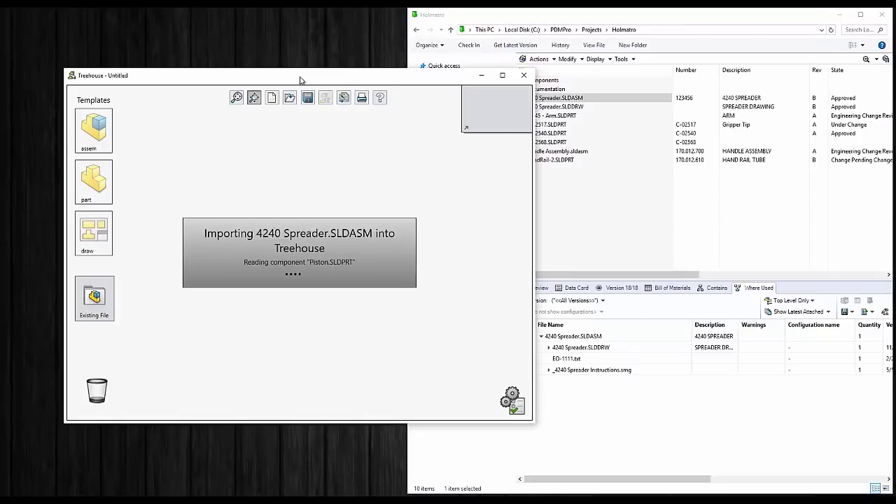
click(502, 75)
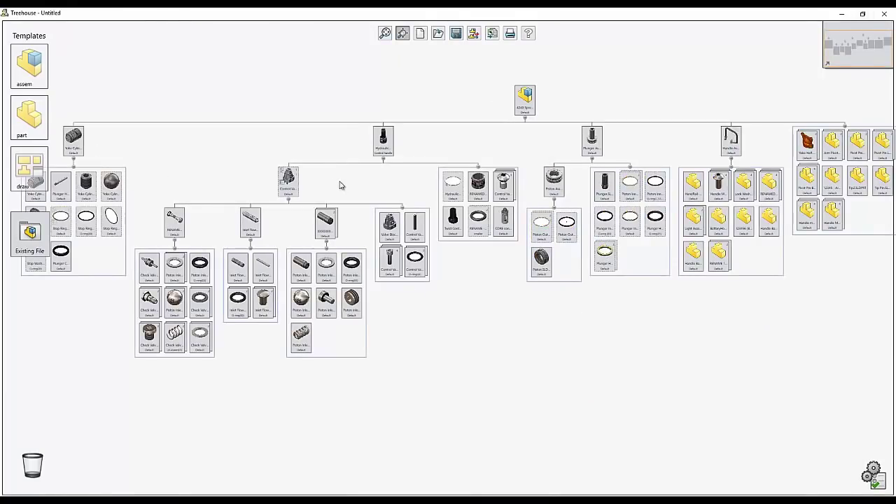
Zoom in and view the Hydraulic Controls Assembly's custom properties.
scroll(517, 186, up, 5)
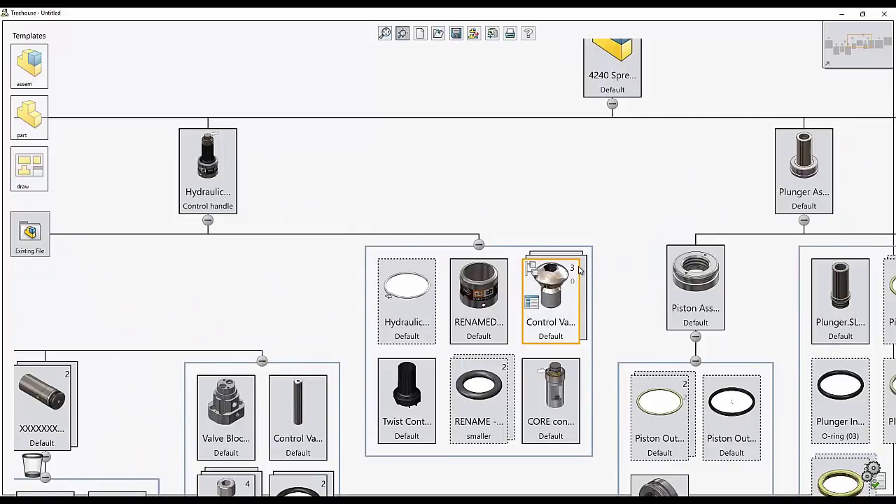
click(188, 175)
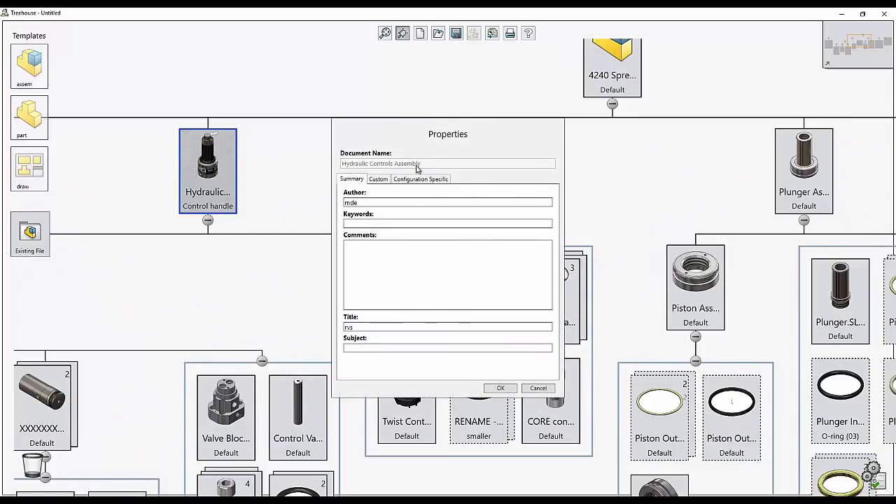
click(378, 179)
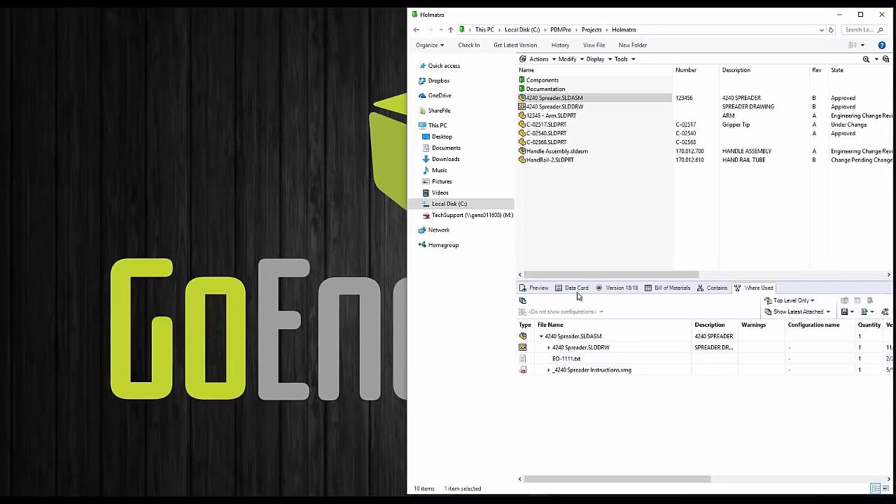
Show the 4240 Spreader Bill of Materials Contains list and check the assembly's right-click commands.
click(663, 289)
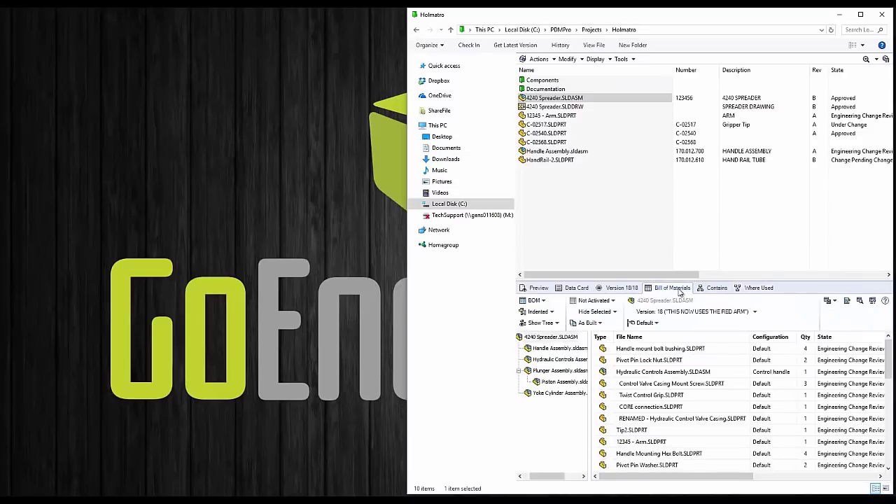
click(711, 288)
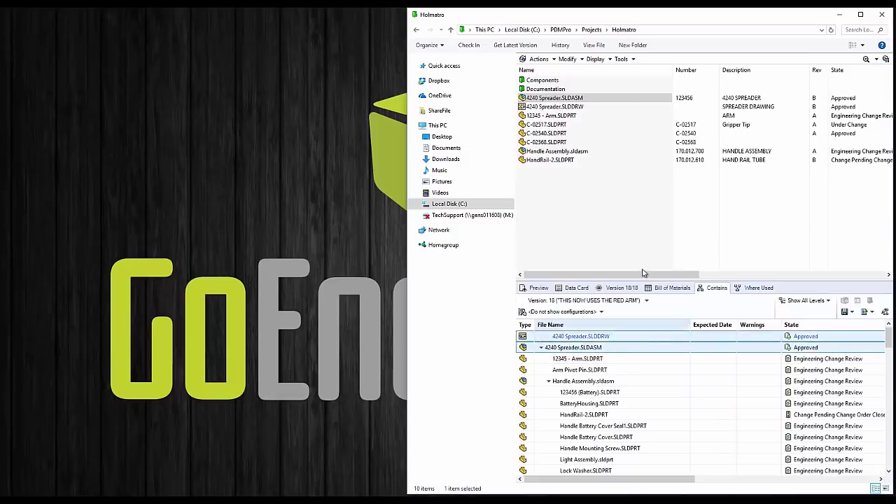
click(597, 100)
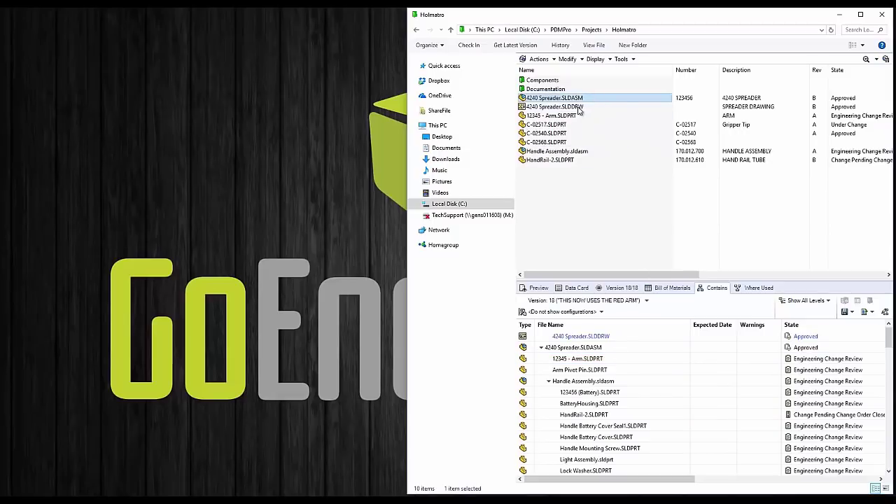
right_click(595, 99)
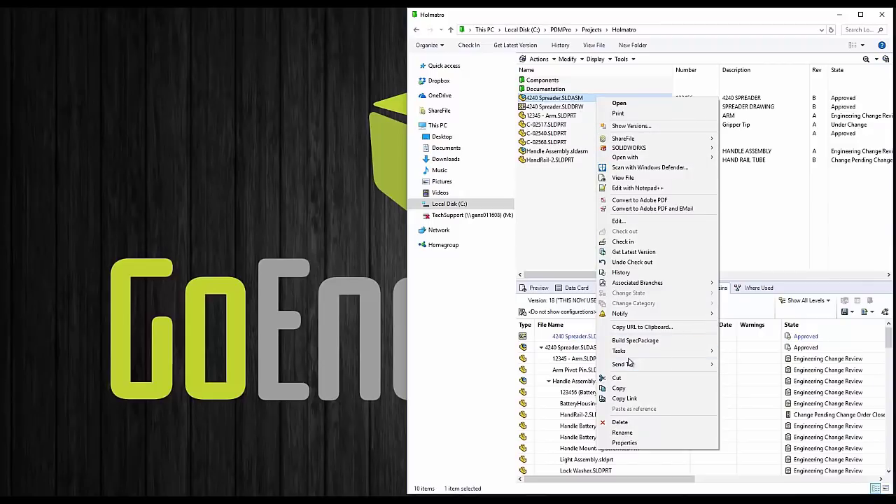
click(565, 254)
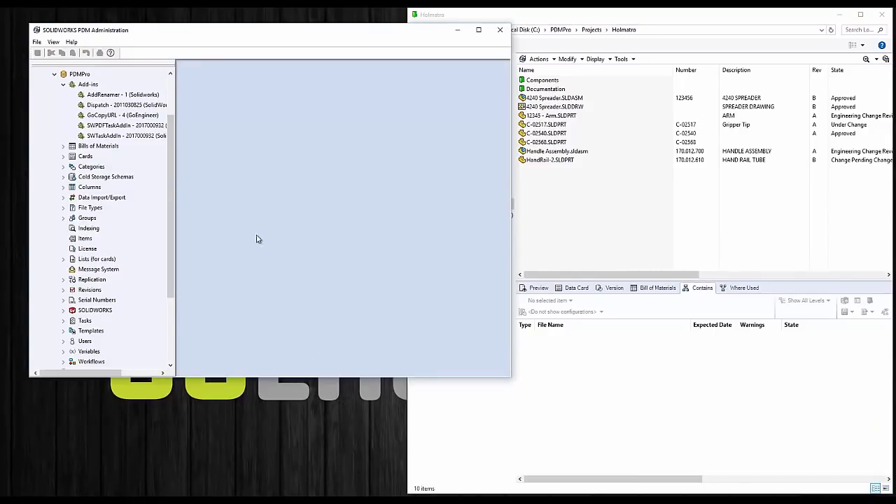
Locate Dispatch.caf through PDMPro Import with the Add-ins (*.CAF) filter, without importing it.
right_click(83, 74)
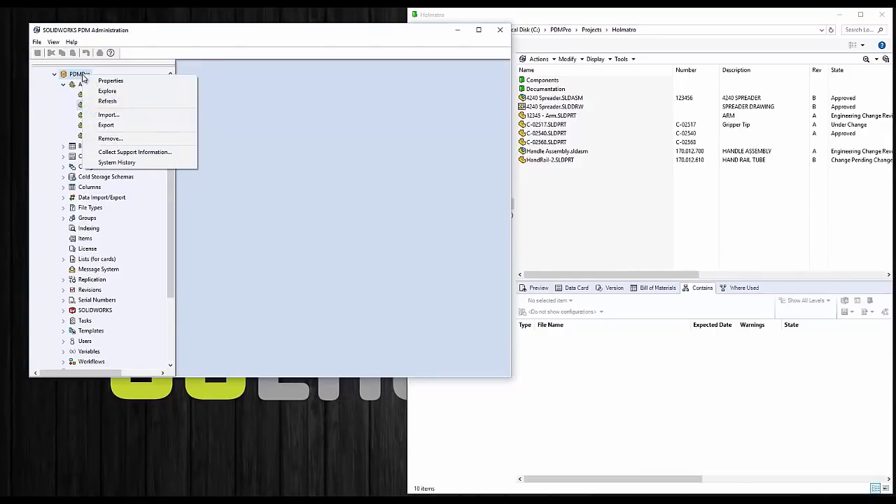
click(122, 115)
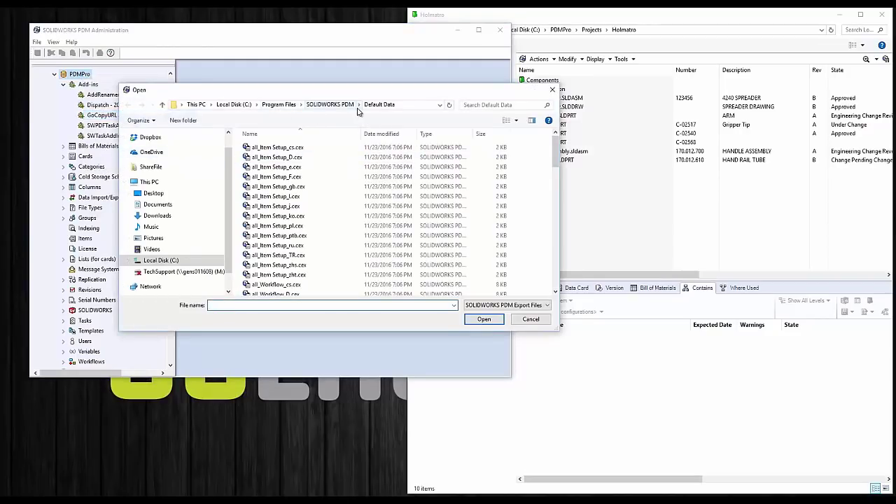
click(528, 306)
click(510, 329)
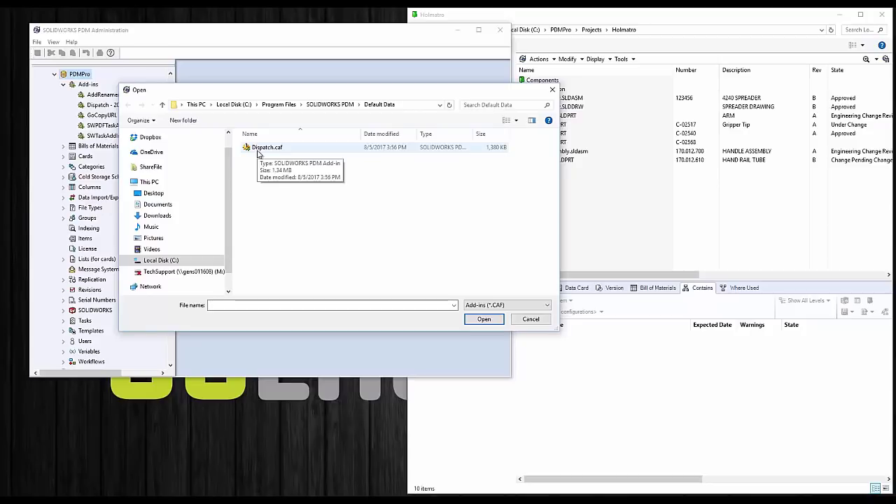
click(552, 89)
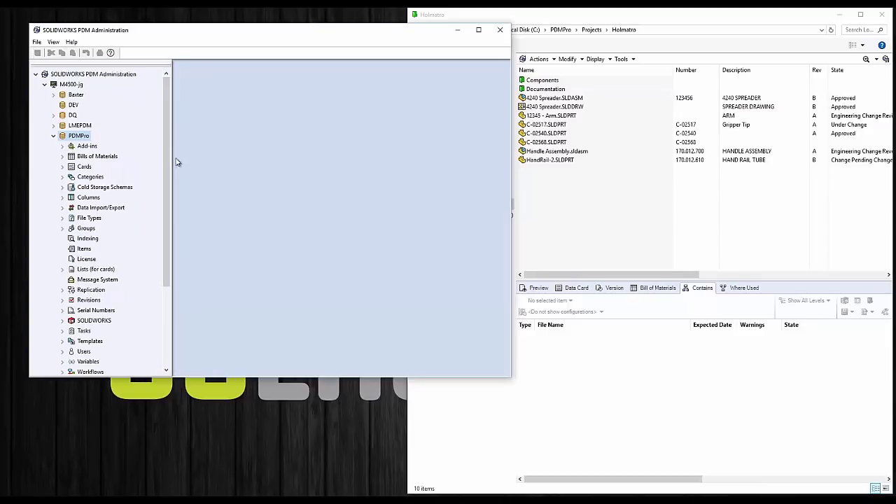
Open the Dispatch add-in's action list from the PDMPro vault's Add-ins.
drag(171, 163, 175, 219)
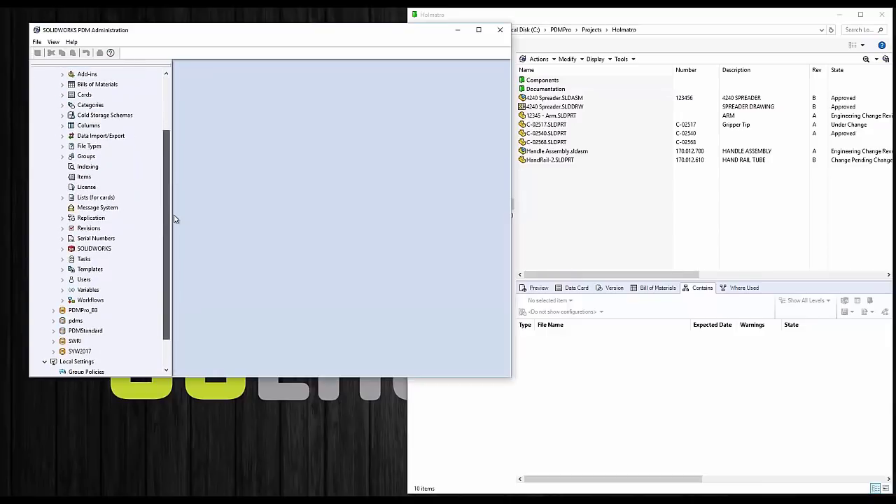
click(62, 73)
right_click(98, 96)
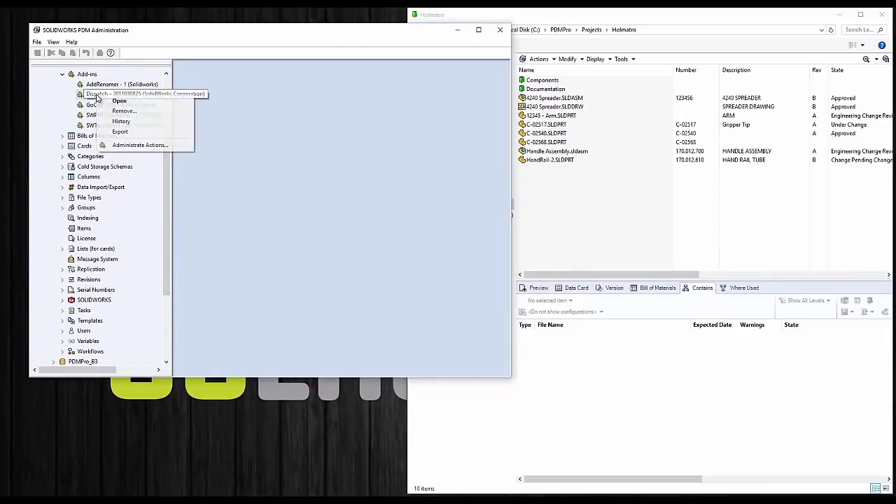
click(170, 148)
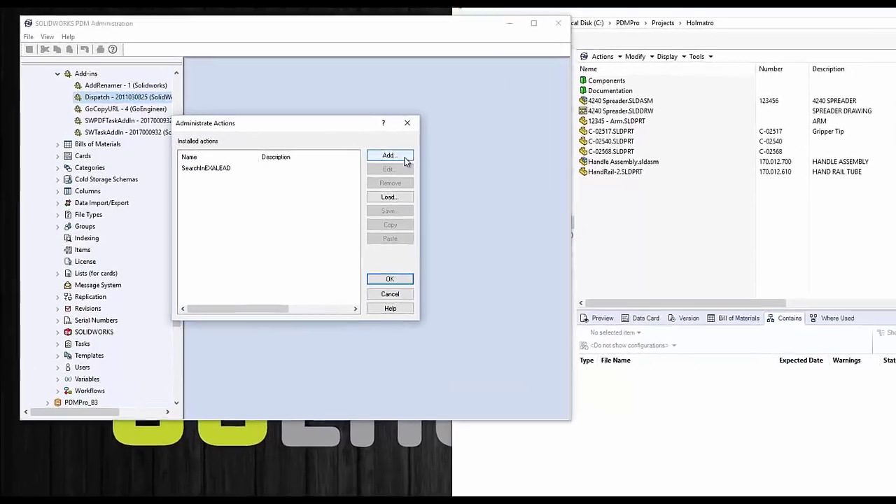
Create a Dispatch action named Treehouse with the menu command 'Open in Treehouse'.
click(351, 145)
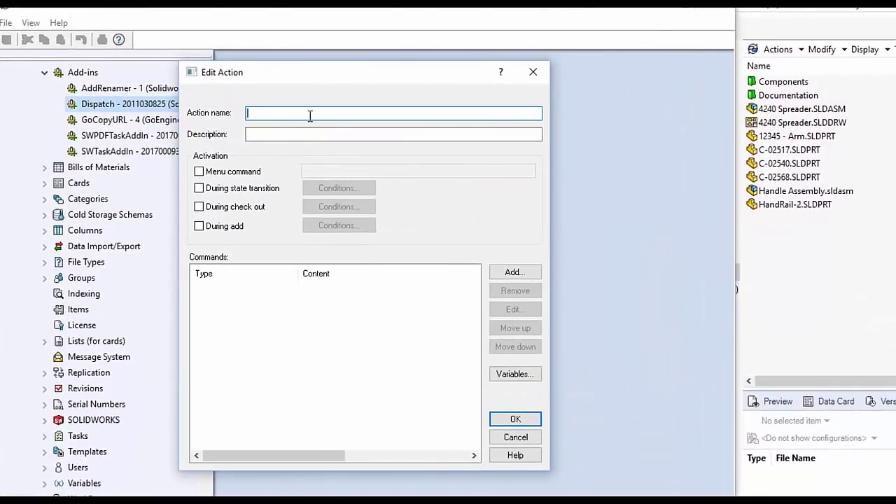
text(Treehou)
text(se)
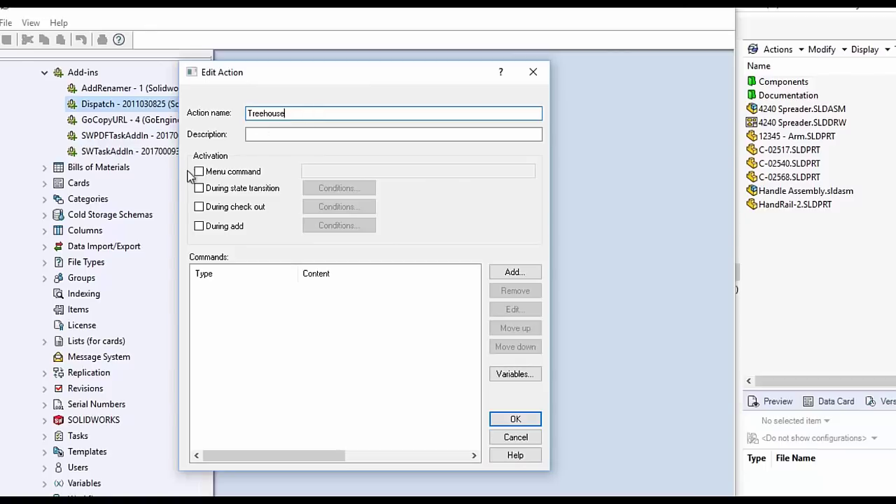
click(200, 171)
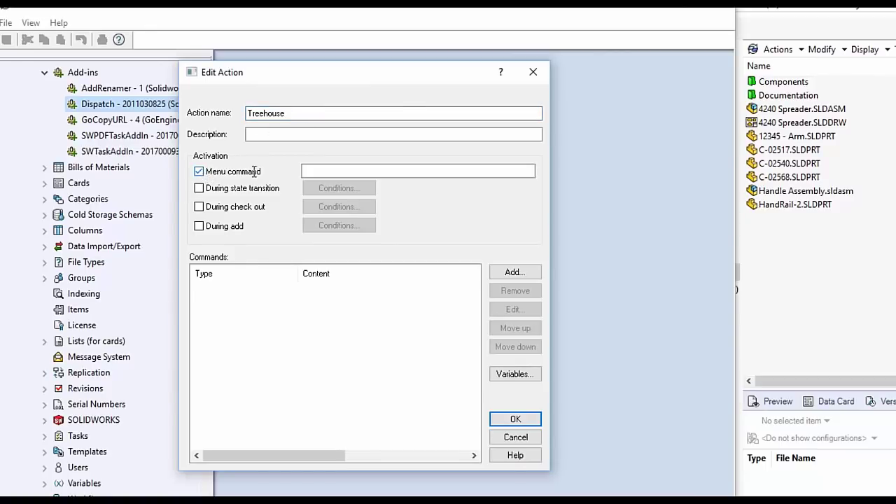
click(376, 172)
text(Op)
text(en in Tree)
text(house)
click(303, 333)
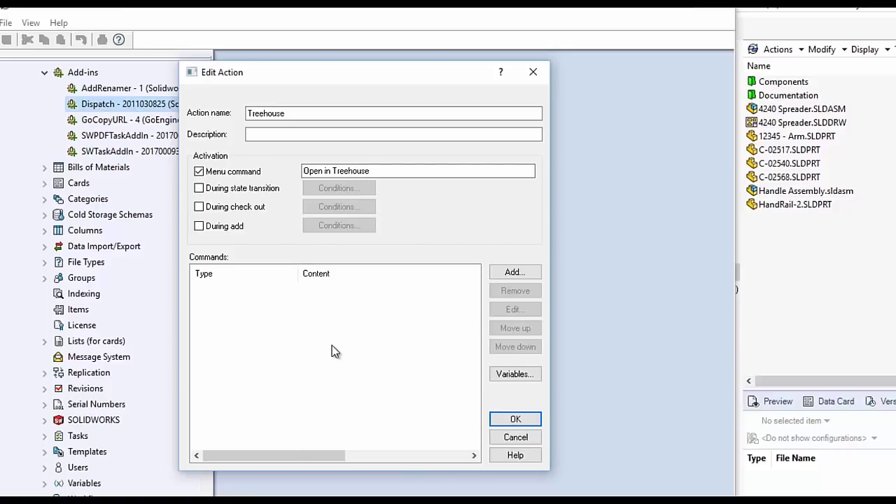
Add a For all documents block as the action's first command.
click(526, 274)
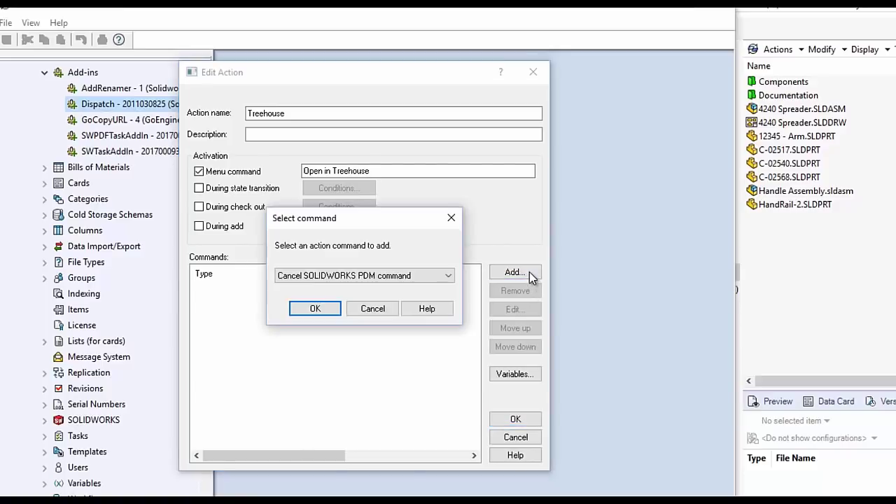
click(413, 277)
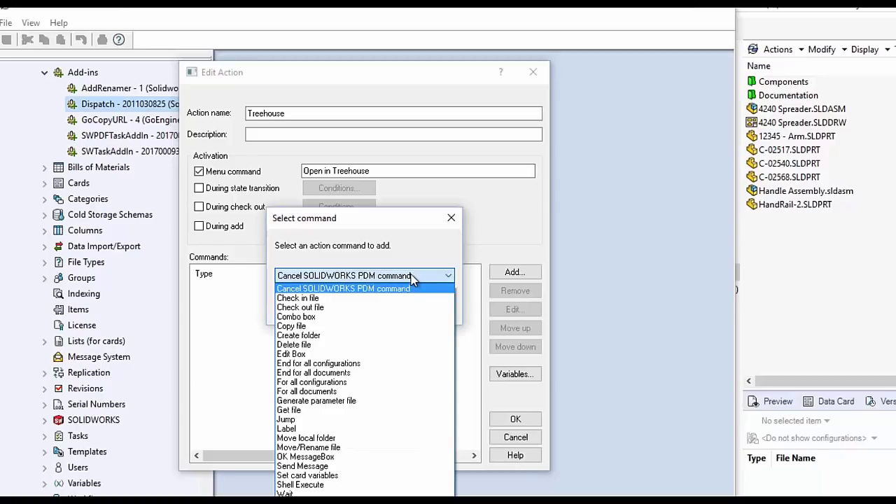
click(332, 392)
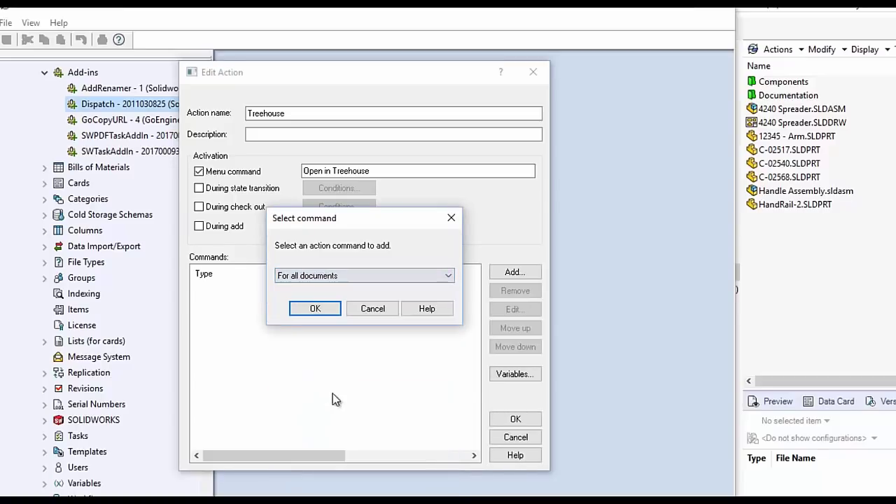
click(322, 310)
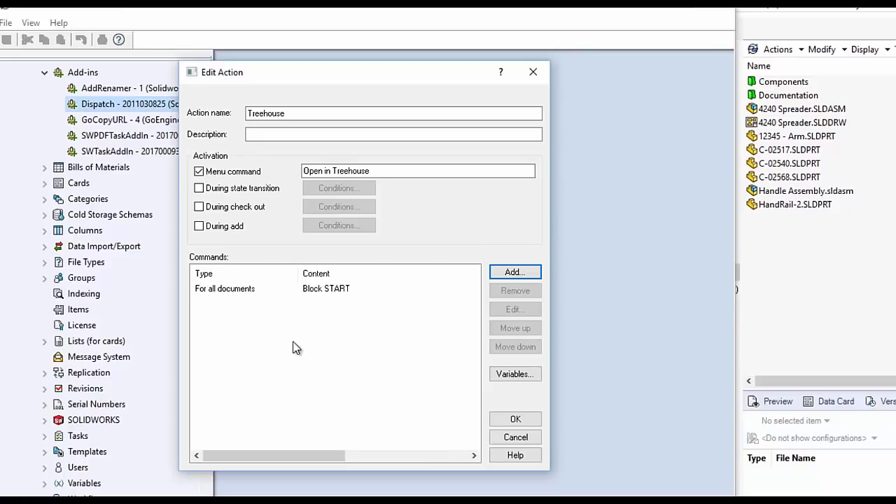
Add a static string variable named myFile to the Treehouse action.
click(533, 378)
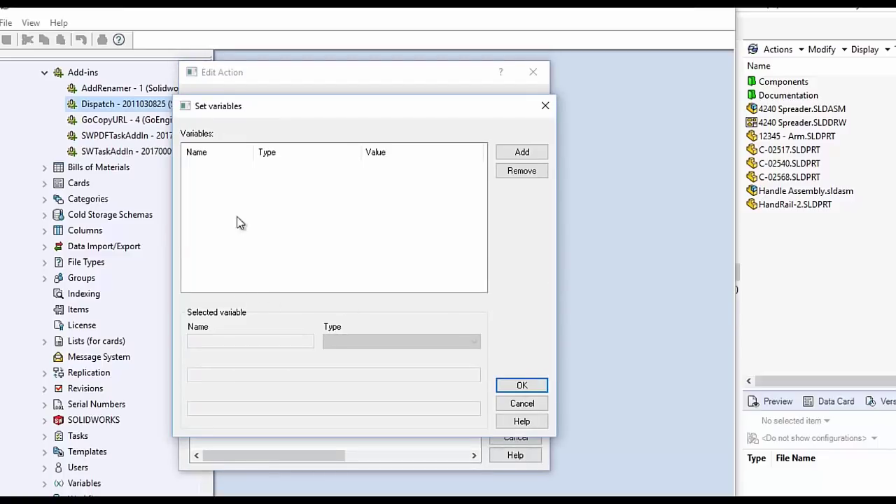
click(529, 153)
click(252, 341)
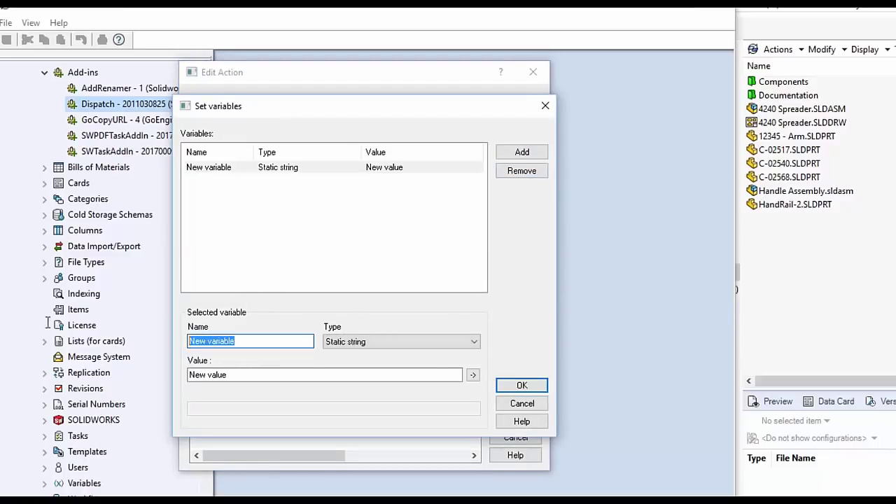
text(myFile)
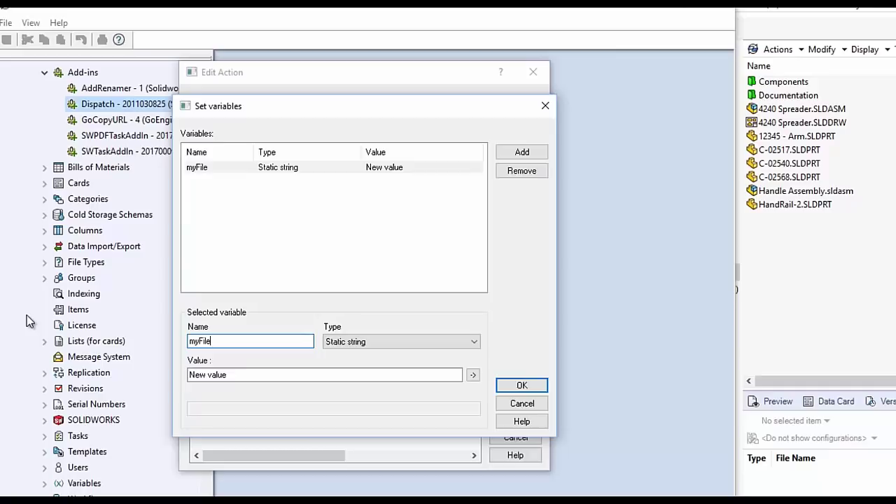
click(373, 343)
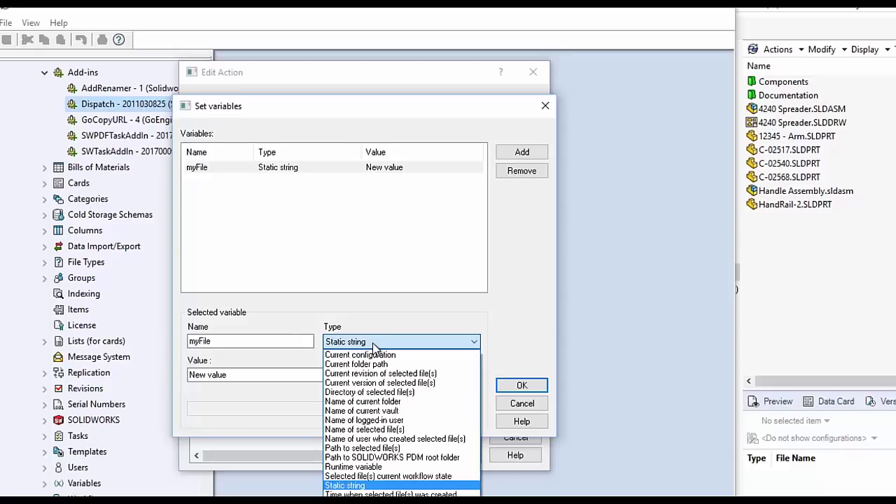
click(374, 345)
Set myFile's value to the quoted Path to selected file(s) variable.
drag(252, 374, 161, 374)
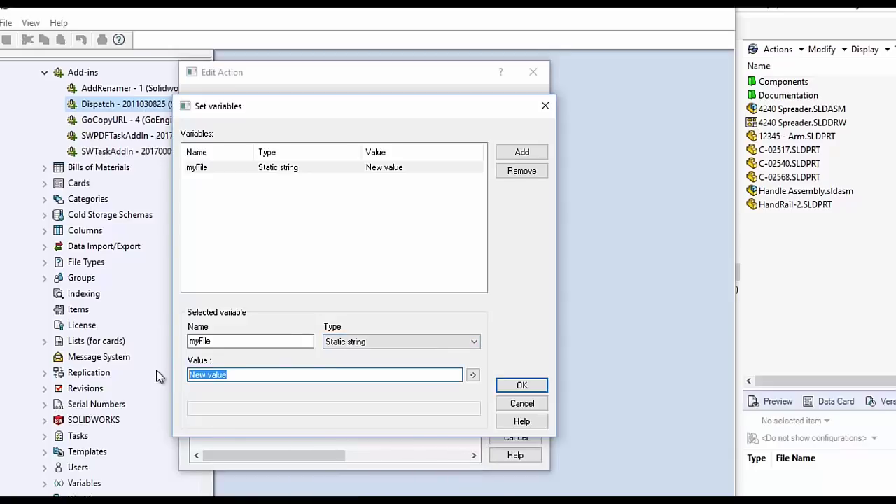
key(Delete)
click(472, 375)
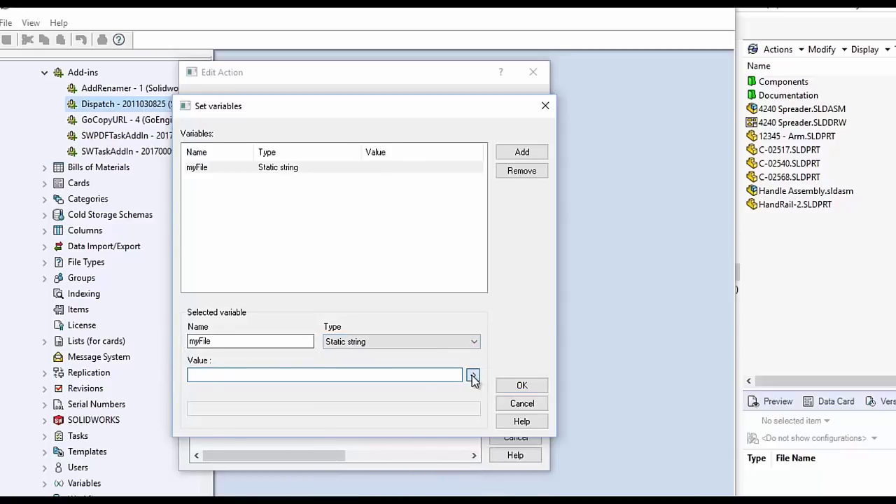
mouse_move(530, 429)
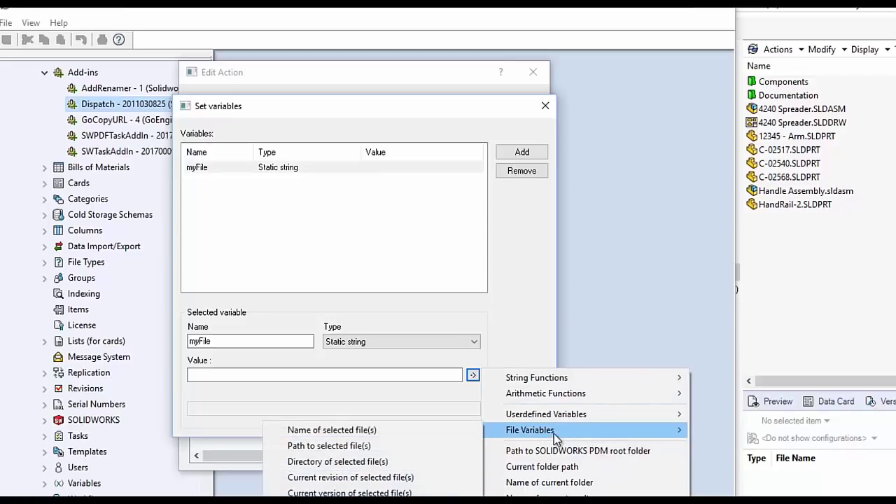
click(421, 449)
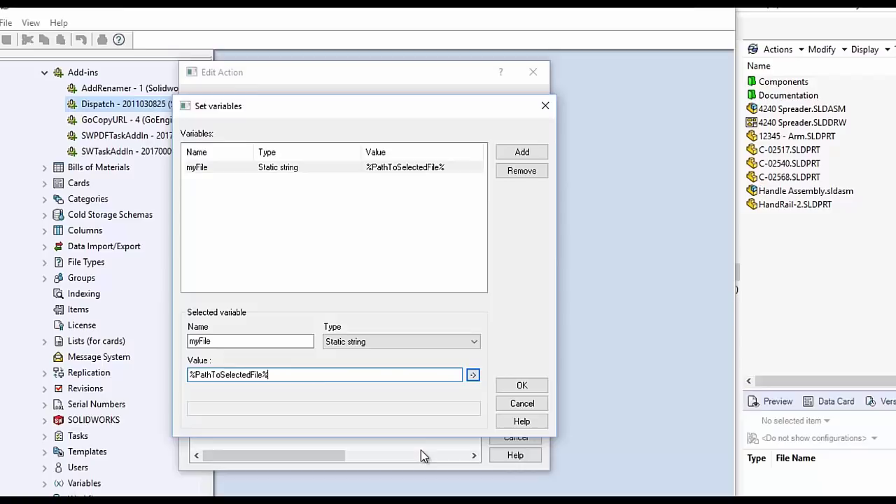
text(")
text(")
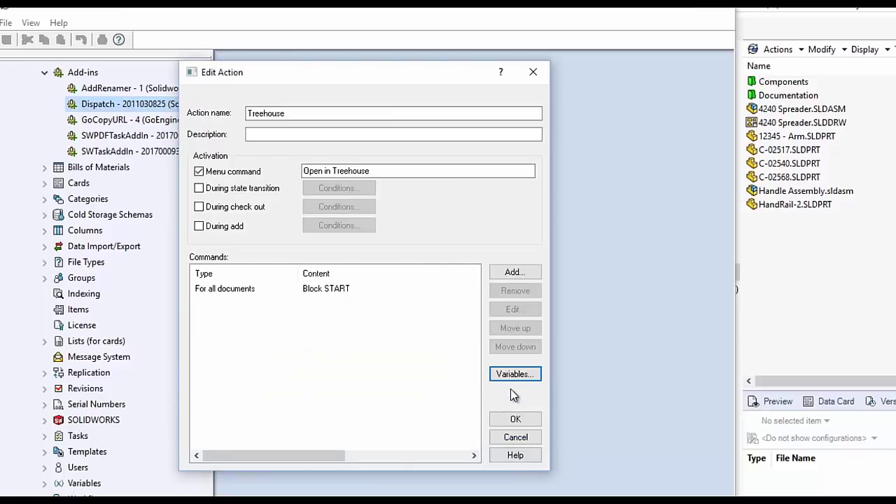
Add a Get file command whose file path is %PathToSelectedFile%.
click(284, 316)
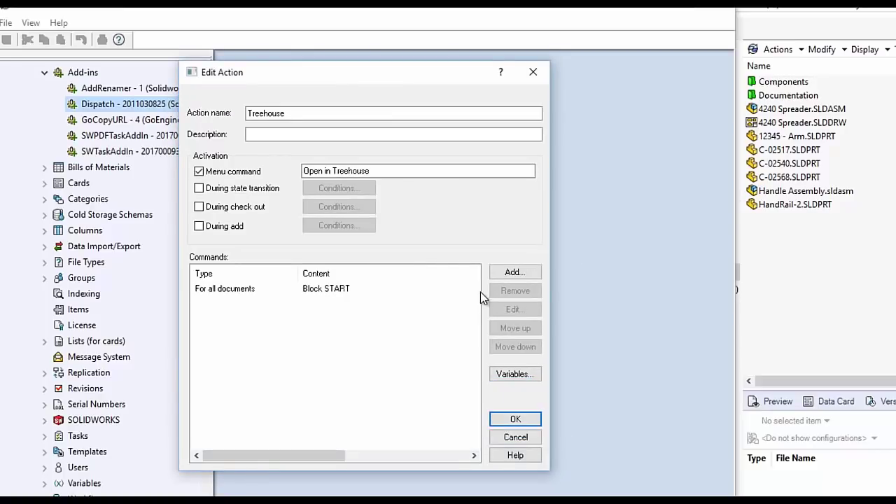
click(520, 277)
click(348, 279)
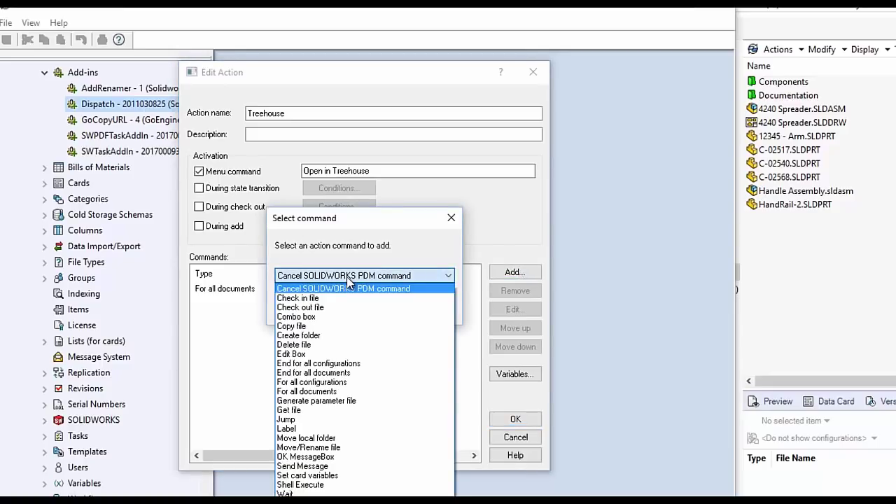
click(322, 410)
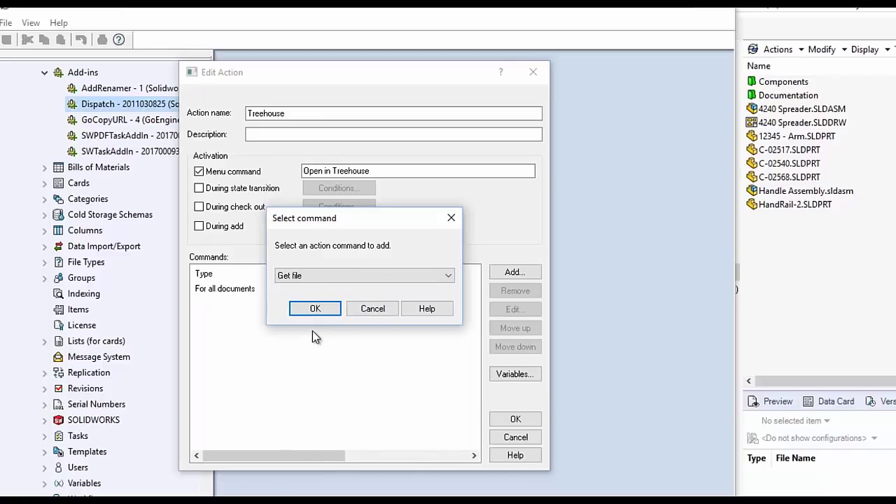
click(314, 309)
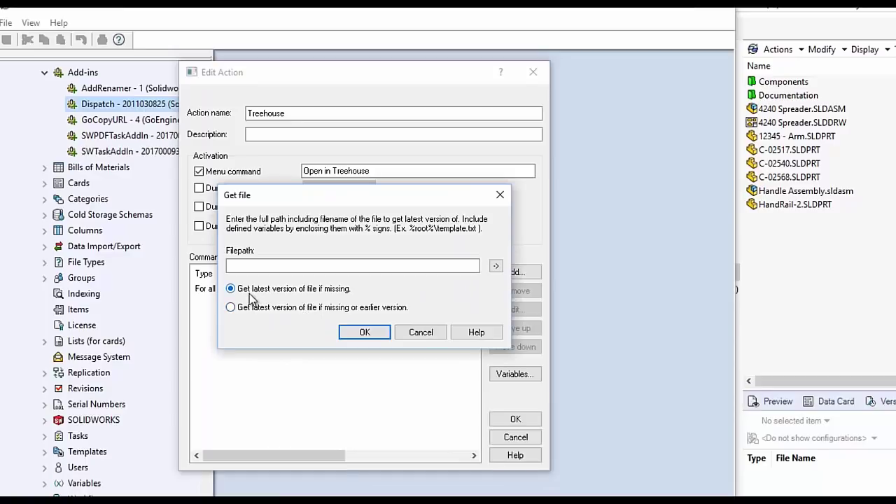
click(496, 267)
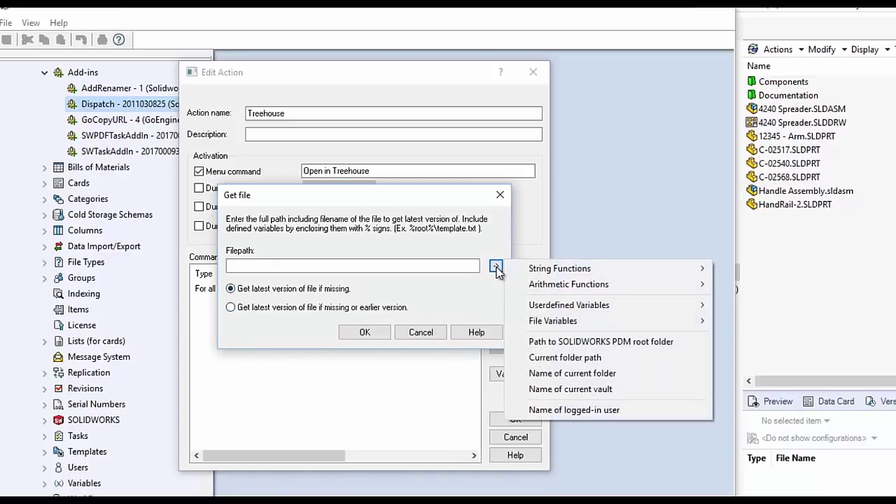
mouse_move(602, 321)
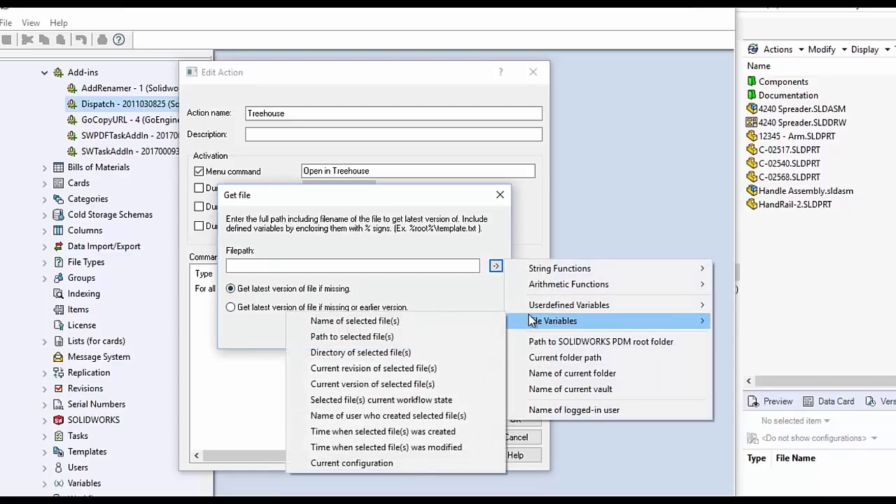
click(419, 335)
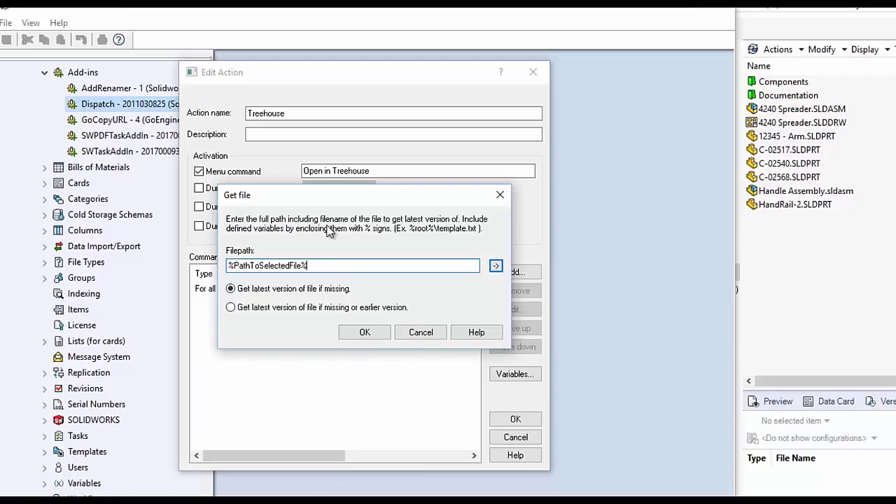
click(364, 333)
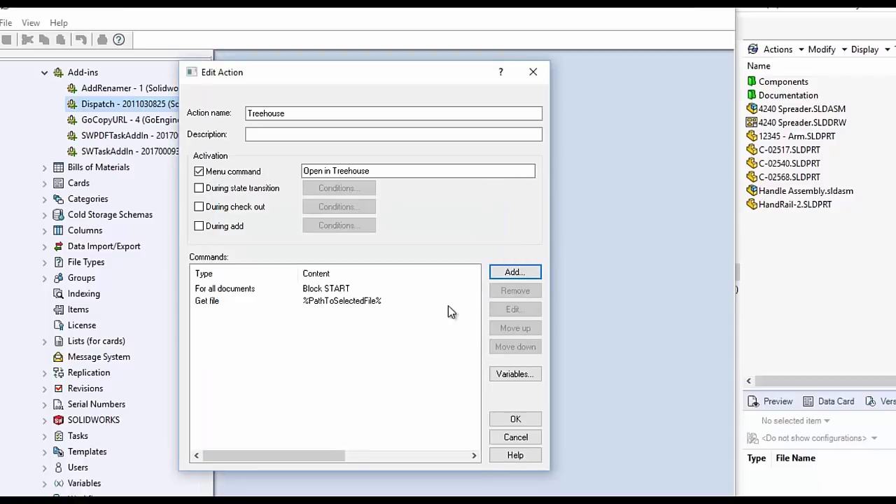
Add a Shell Execute command with verb 'open', leaving the filename blank.
click(508, 279)
click(411, 276)
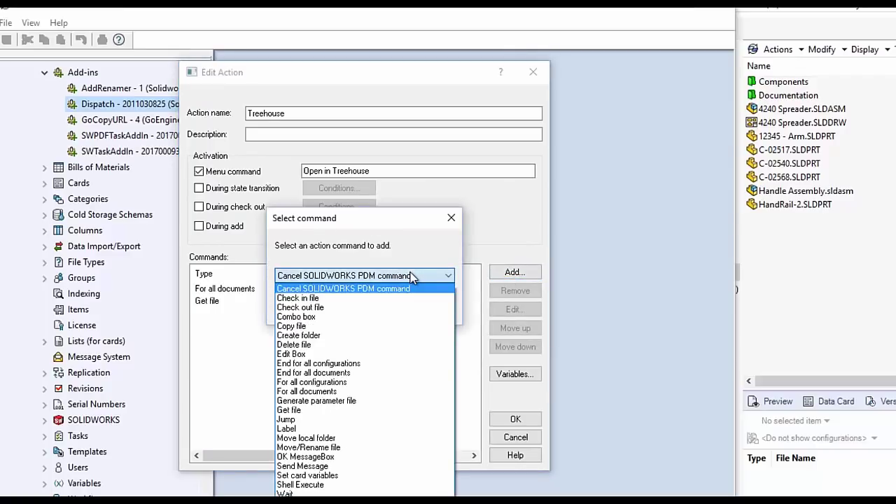
click(335, 484)
click(322, 312)
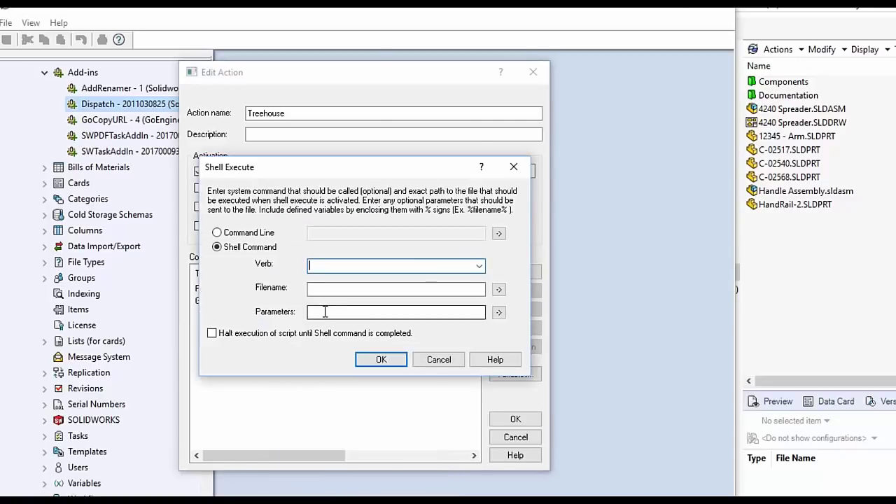
click(479, 267)
click(390, 280)
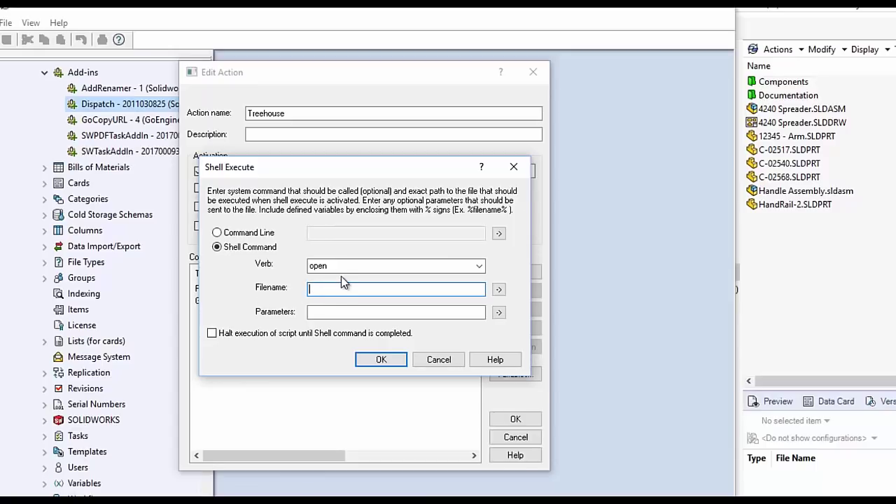
click(498, 289)
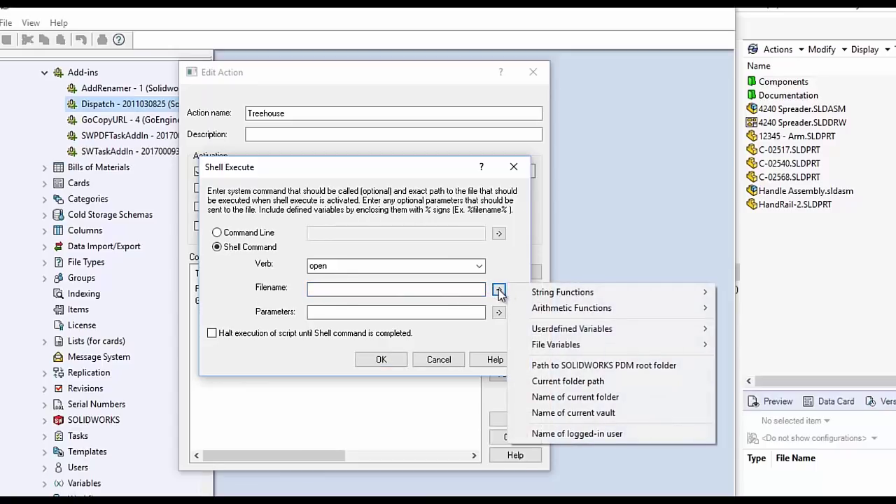
click(462, 289)
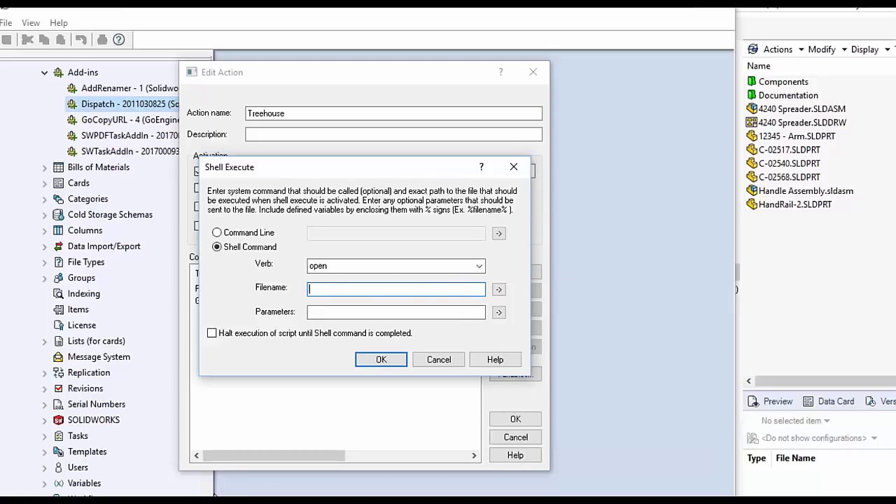
Browse to C:\Program Files\SolidWorks Corp 2017\SOLIDWORKS\Treehouse and copy its folder path.
right_click(120, 500)
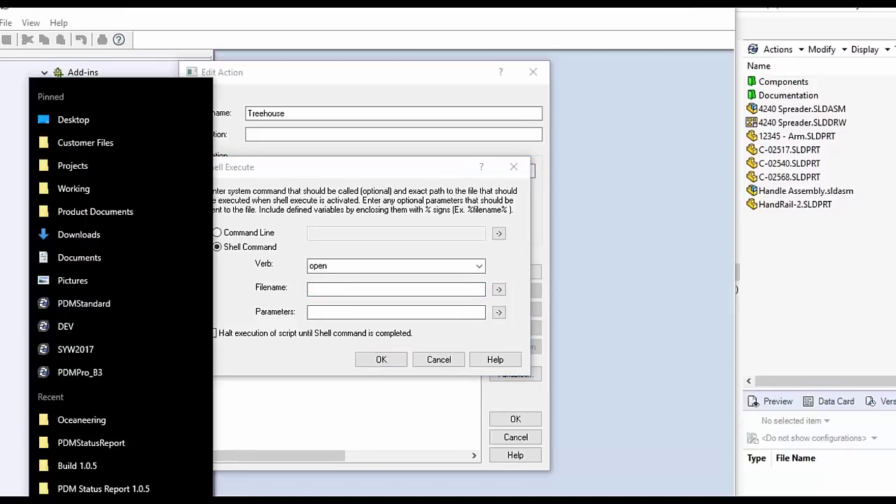
click(104, 494)
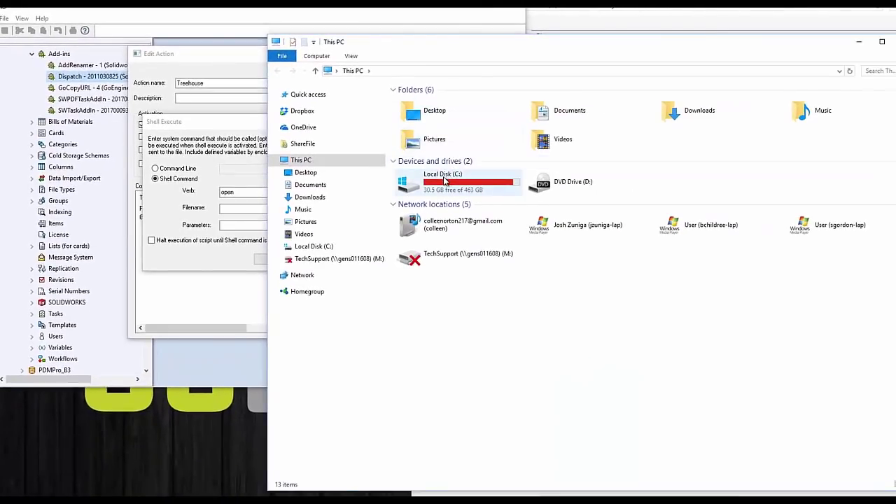
double_click(444, 180)
click(439, 404)
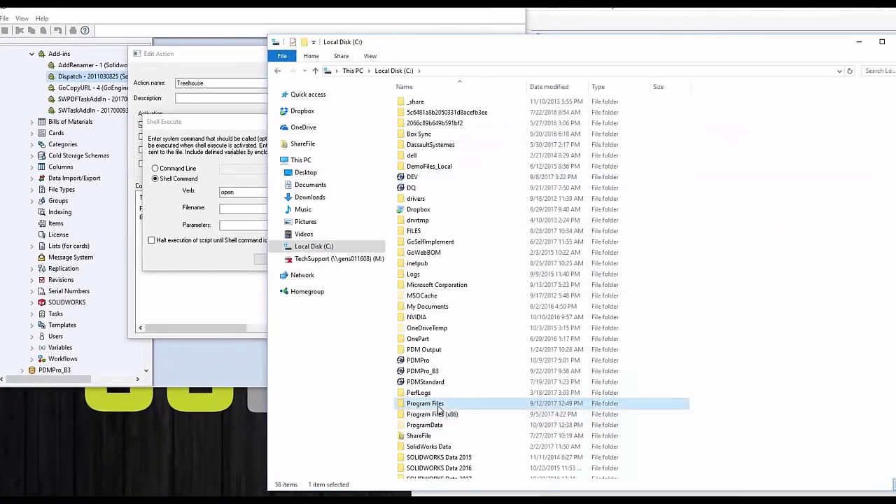
double_click(439, 409)
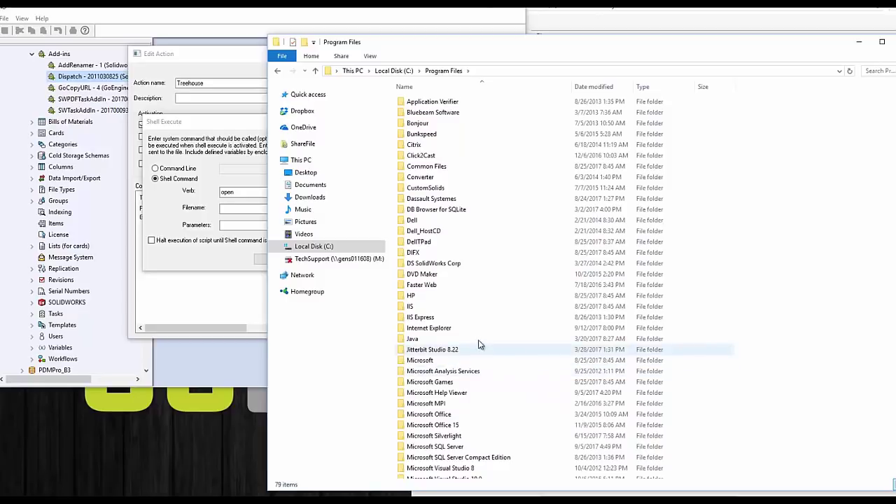
scroll(472, 368, down, 3)
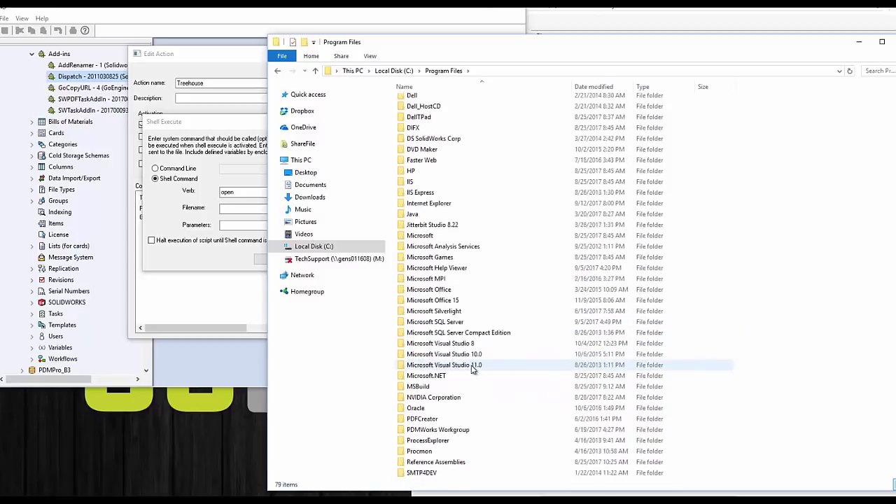
scroll(471, 369, down, 3)
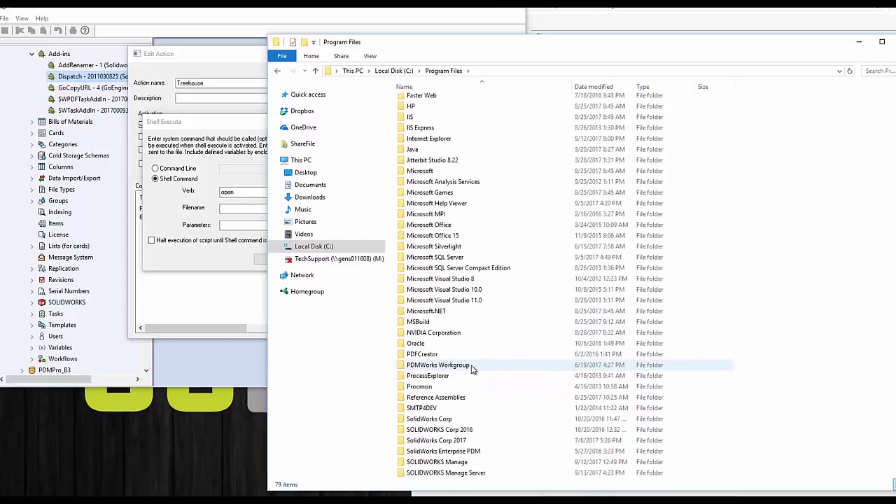
double_click(461, 441)
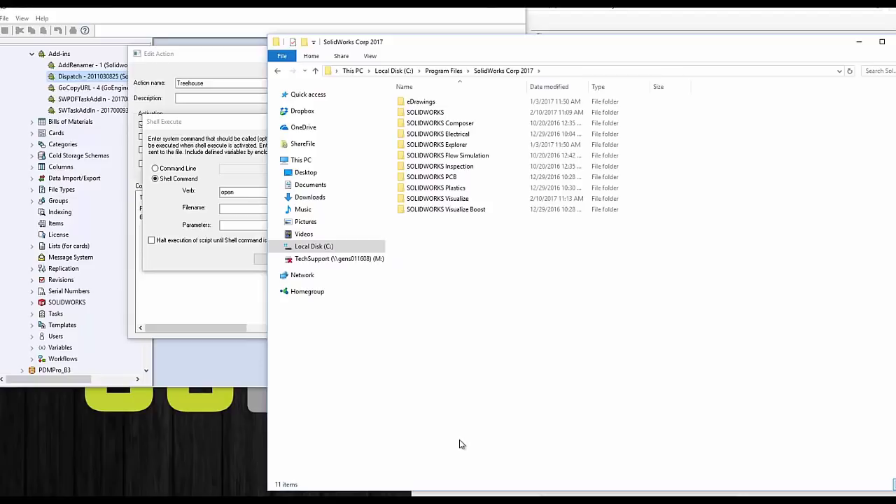
double_click(436, 113)
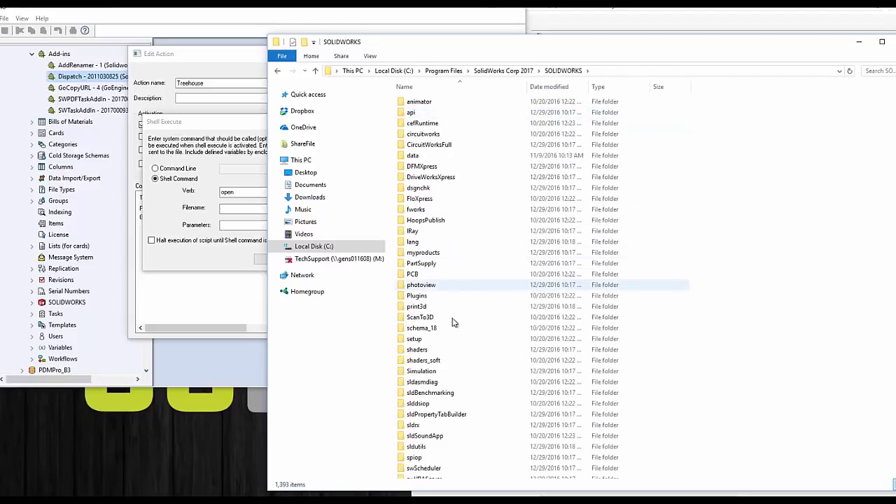
scroll(465, 408, down, 2)
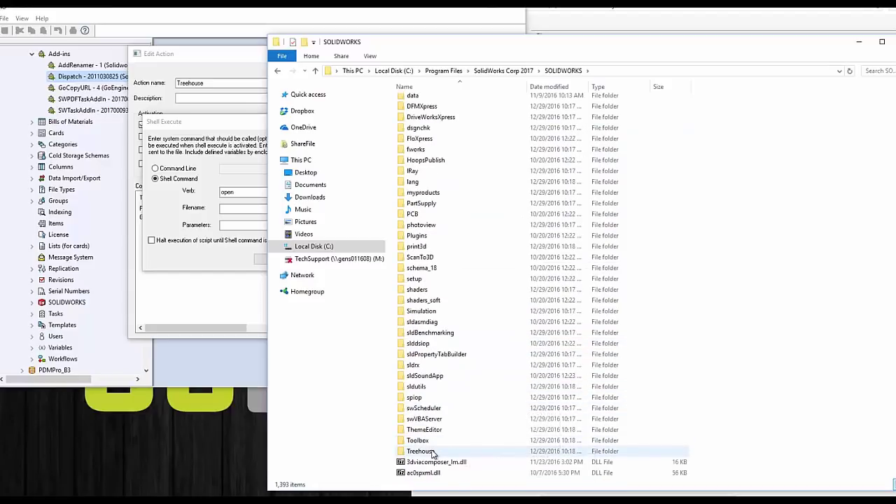
double_click(429, 451)
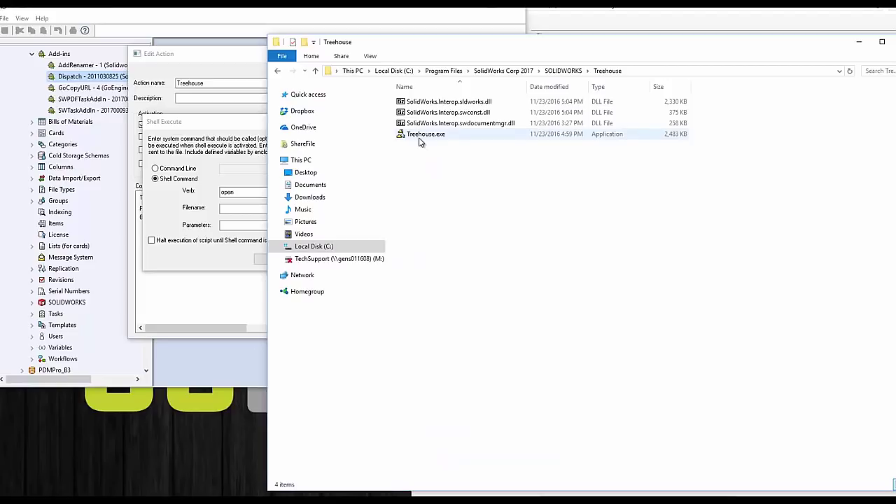
click(659, 72)
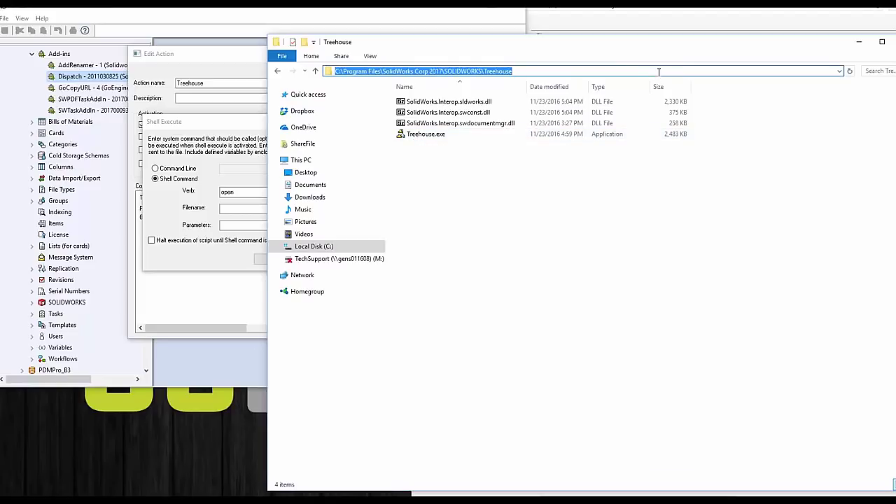
Set Filename to the pasted Treehouse path plus \Treehouse.exe and Parameters to %myFile%.
click(252, 205)
text(")
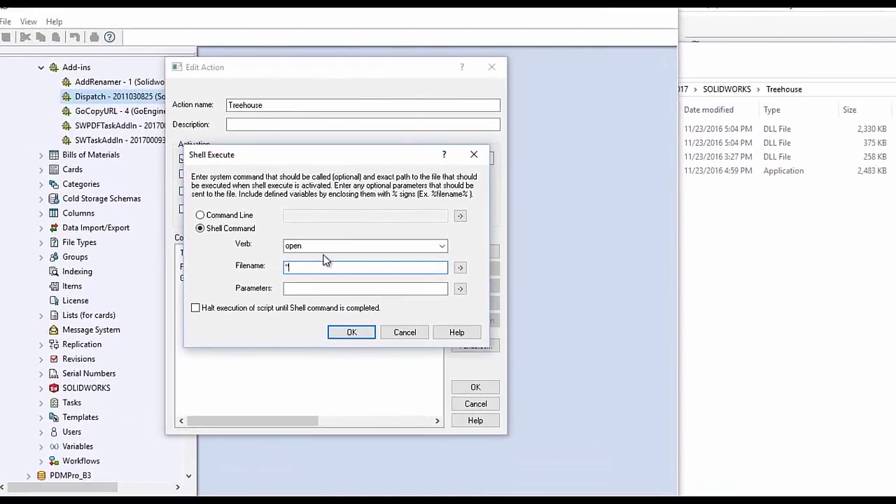
key(ctrl+v)
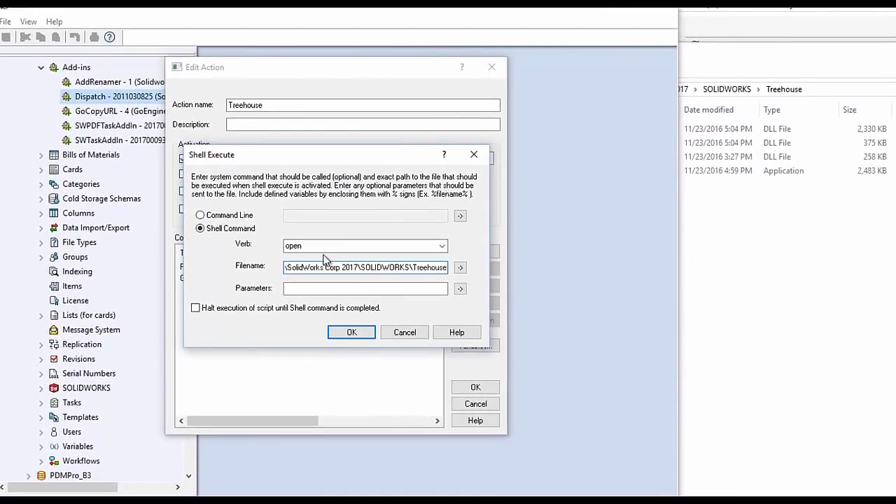
text(\Treehou)
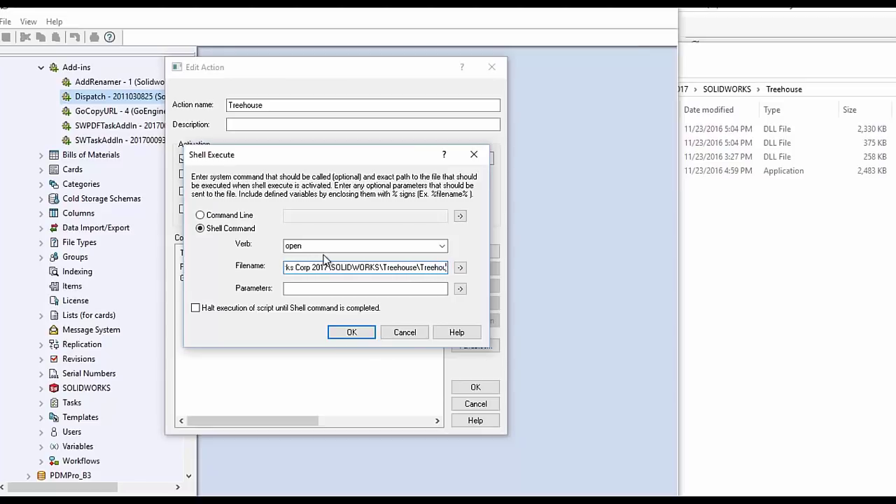
text(se.exe)
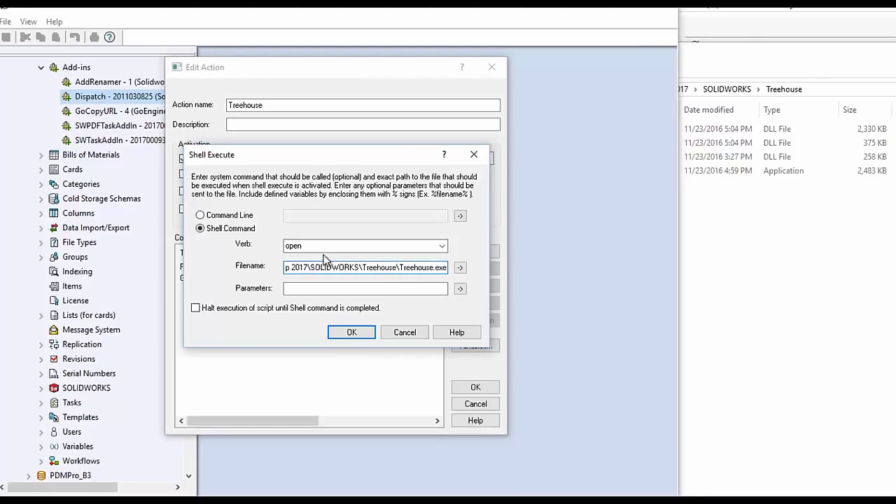
text(")
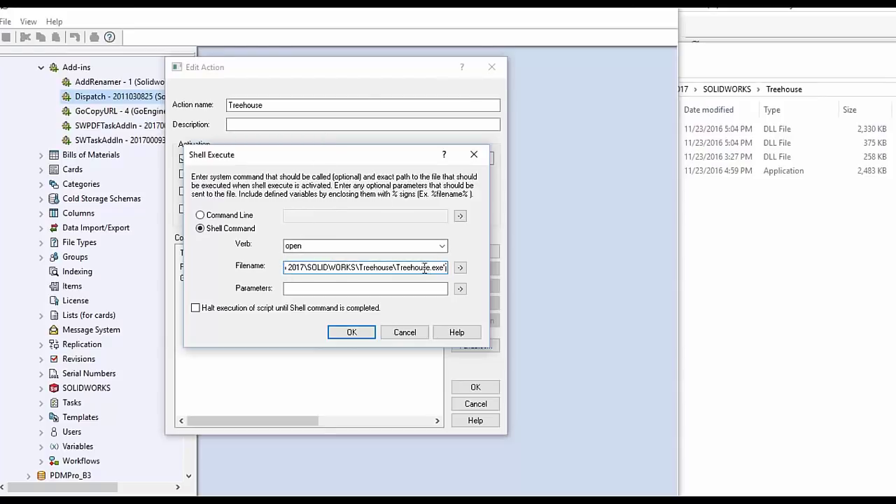
click(398, 289)
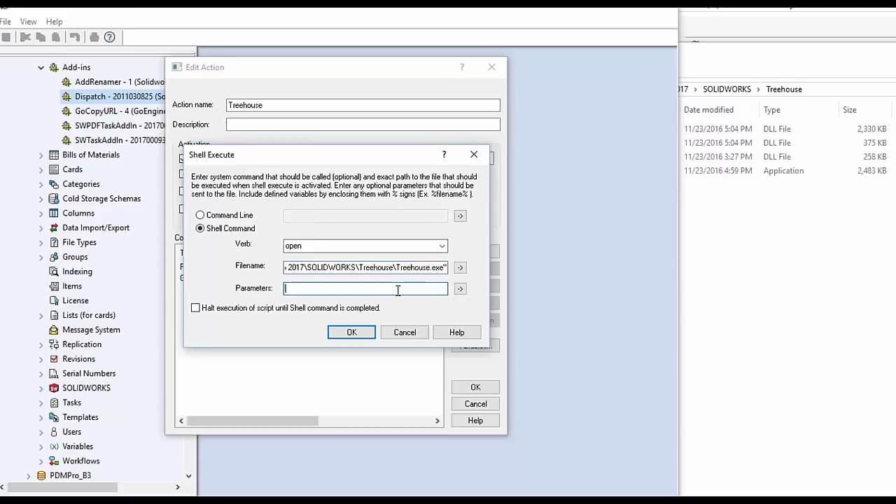
click(459, 290)
mouse_move(527, 325)
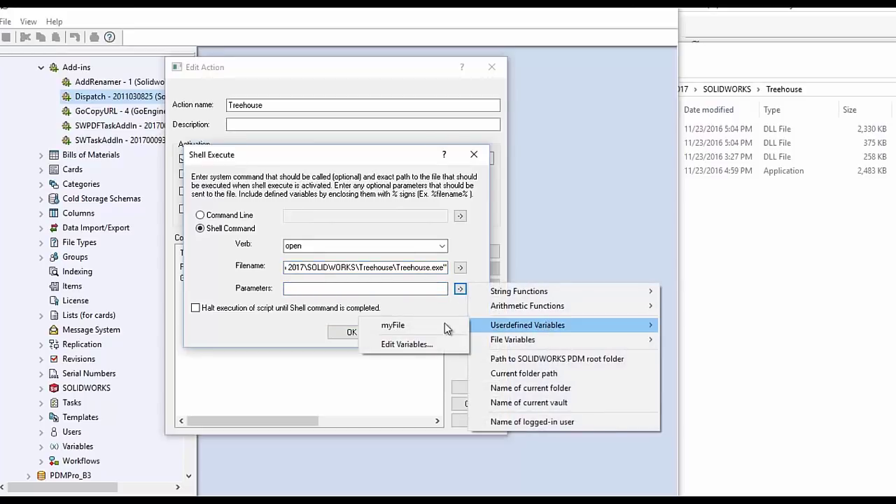
click(425, 329)
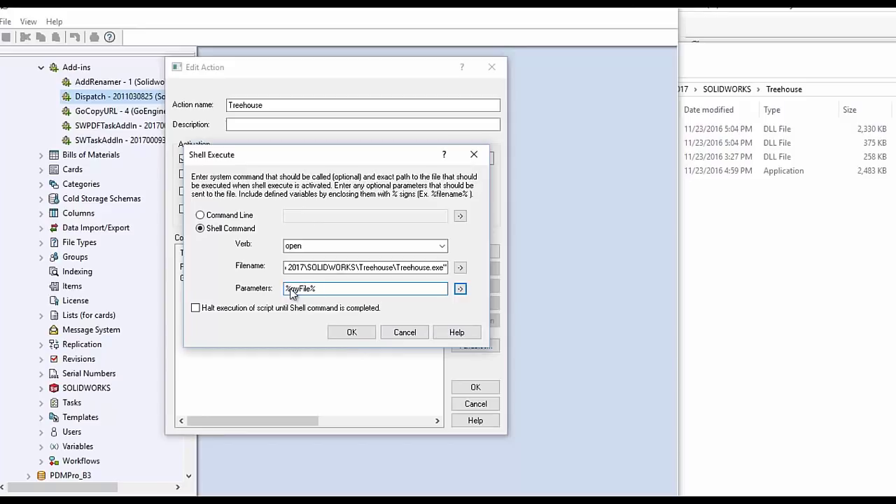
Confirm Shell Execute, append End for all documents, and save the Treehouse action.
click(347, 339)
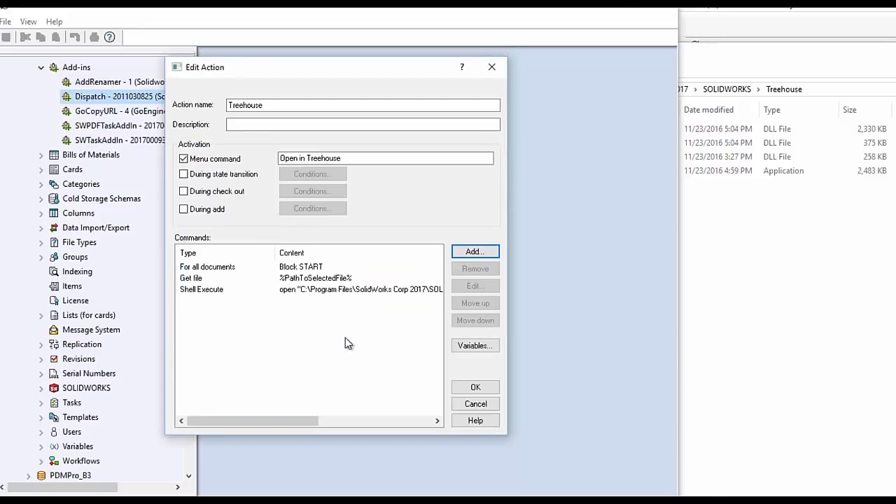
click(482, 252)
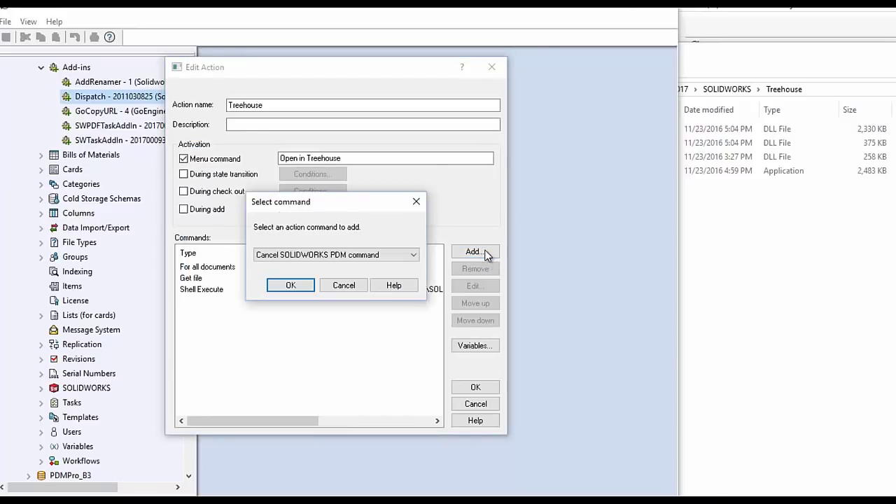
click(389, 255)
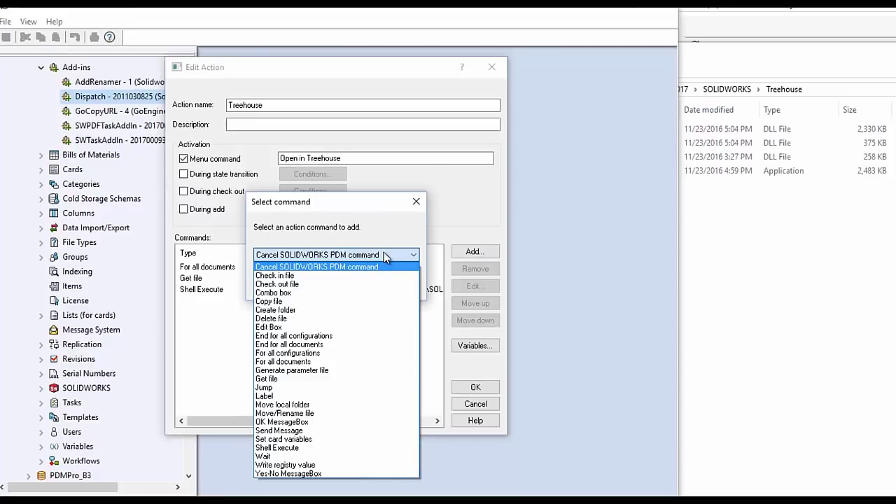
click(353, 344)
click(307, 288)
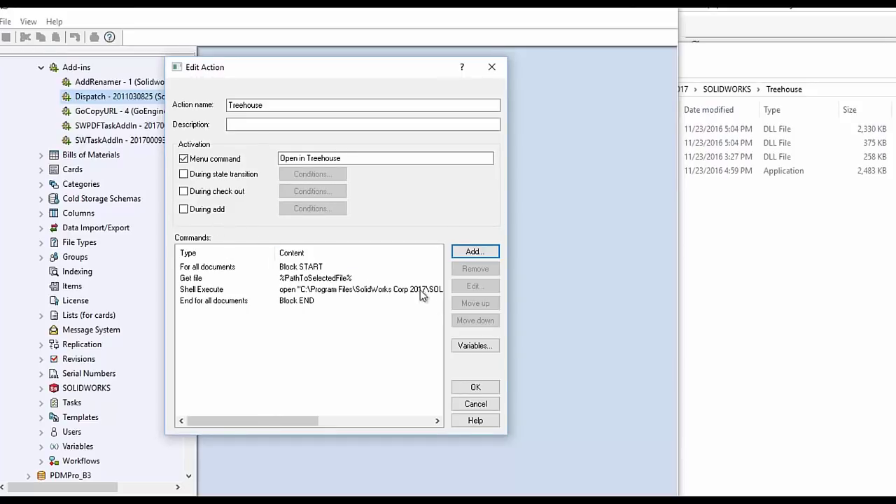
click(478, 389)
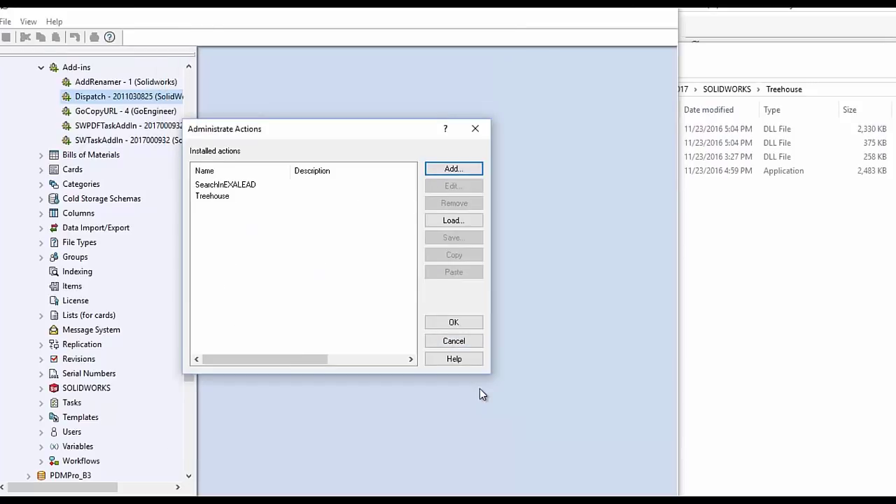
Close the installed actions list and launch Open in Treehouse on 4240 Spreader.SLDASM.
click(455, 323)
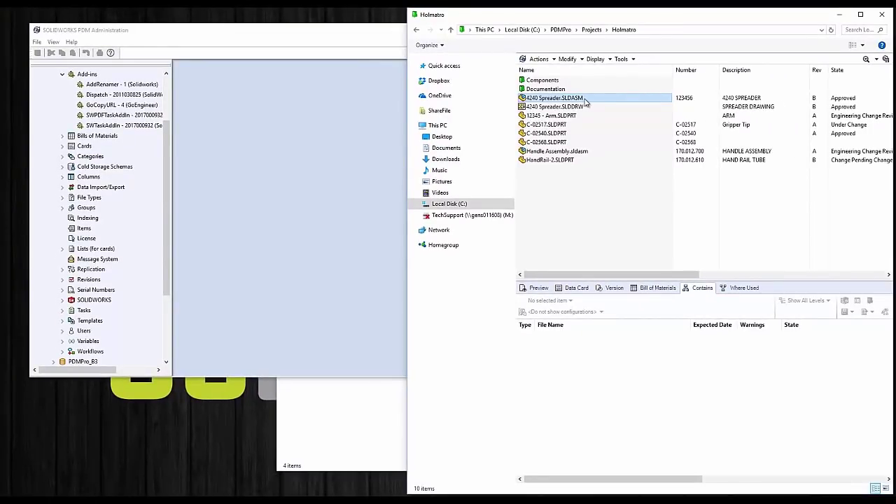
right_click(585, 102)
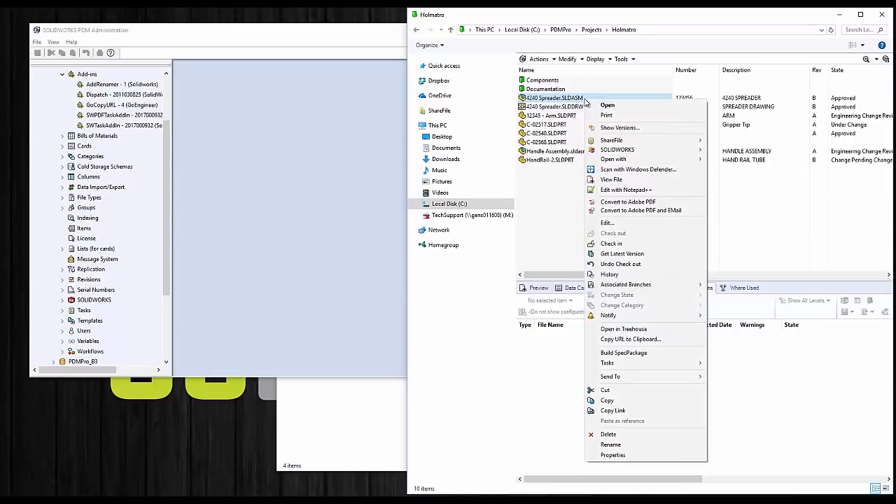
click(650, 329)
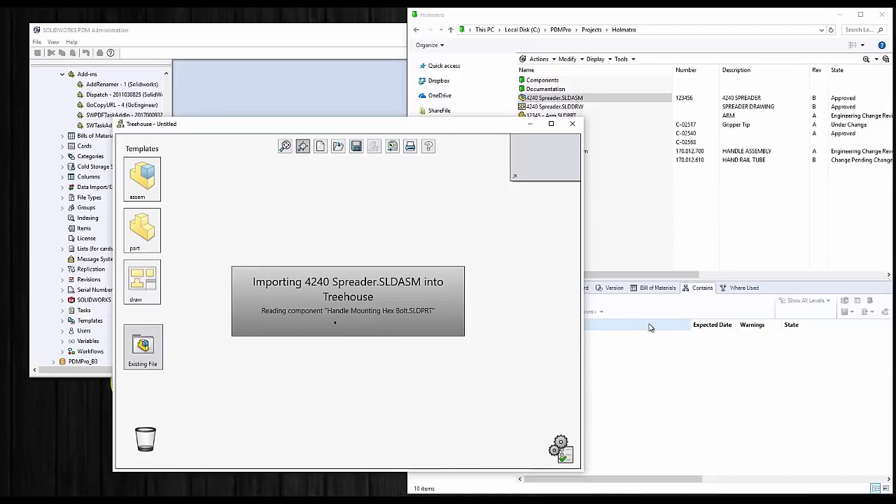
Maximize the Treehouse window to display the full 4240 Spreader component tree.
click(550, 125)
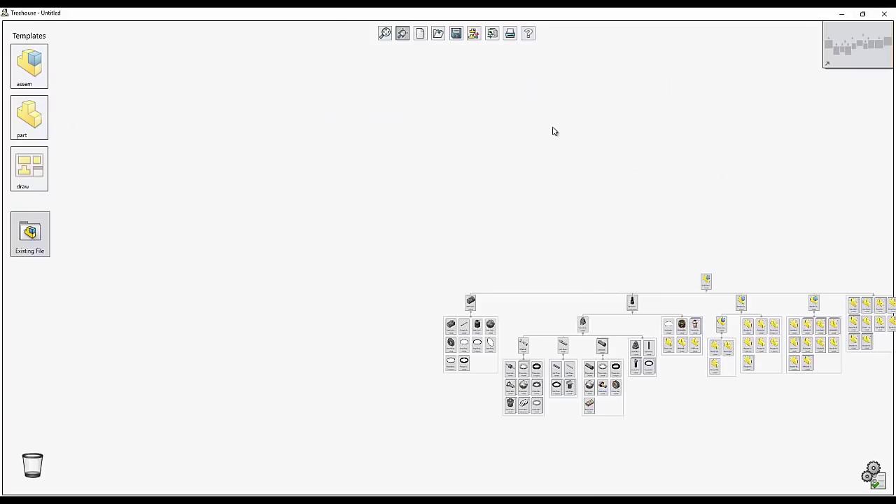